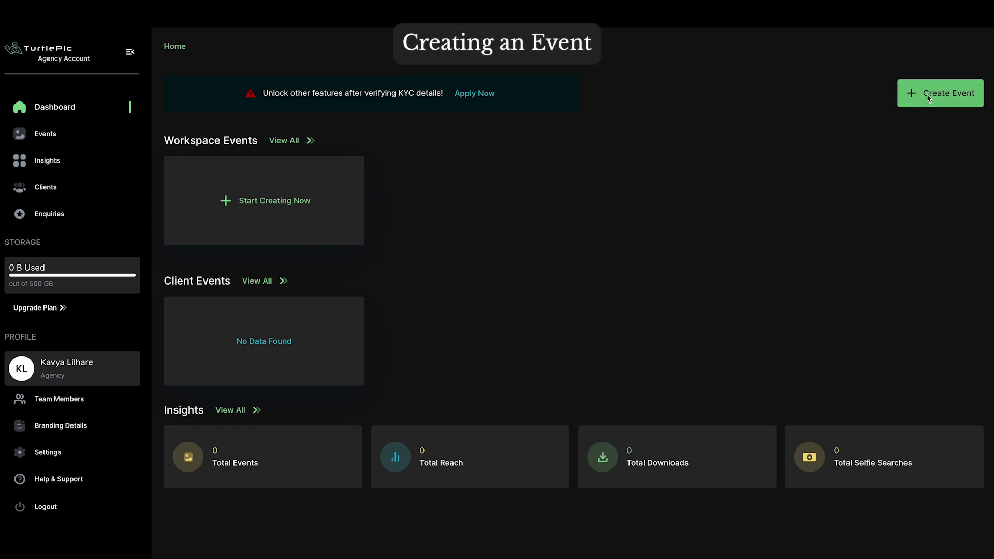
Create a new workspace event named 'Bhaiya Shaadi'.
click(929, 98)
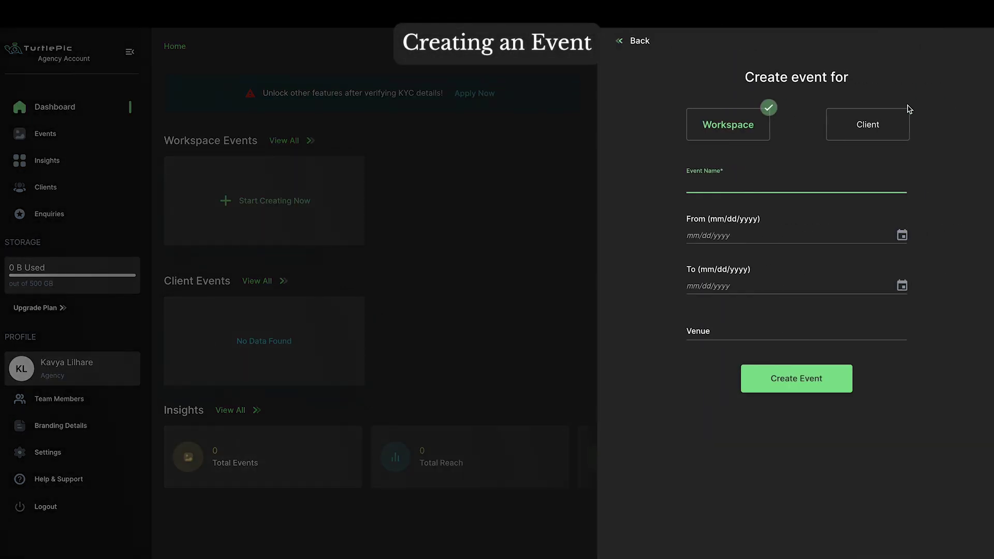
text(Bhaiya Shaadi)
click(808, 385)
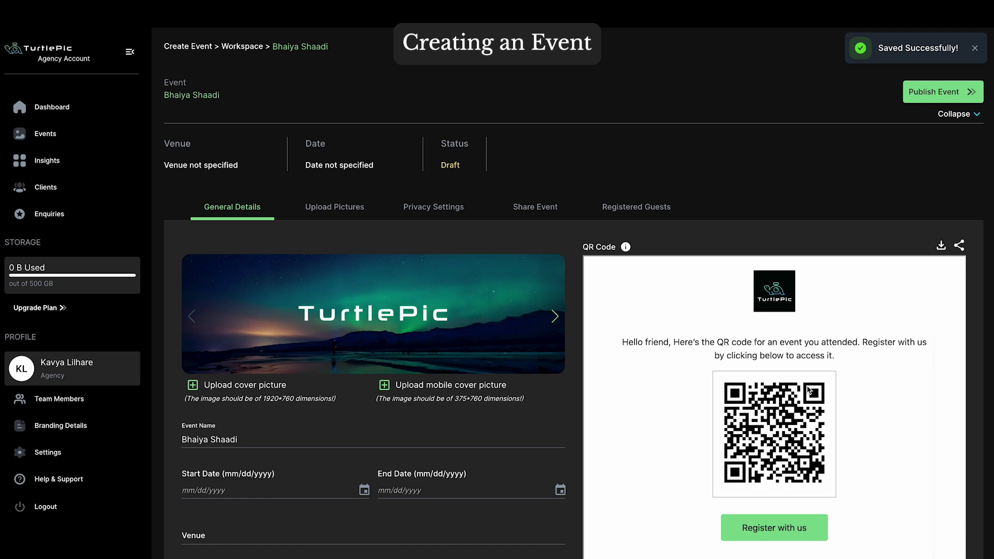
scroll(544, 441, down, 1)
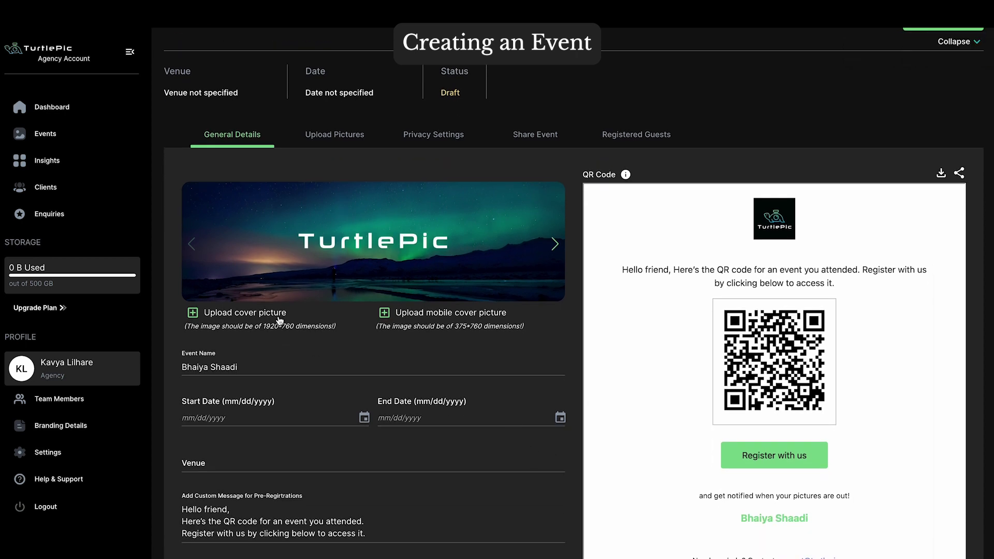
Choose and crop the desktop cover picture for the event.
click(245, 312)
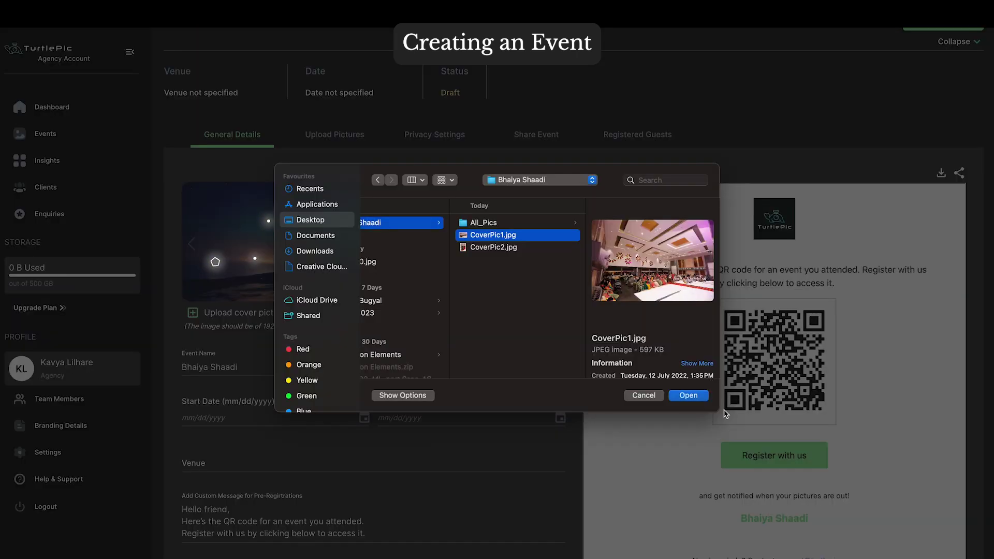
click(688, 396)
click(903, 544)
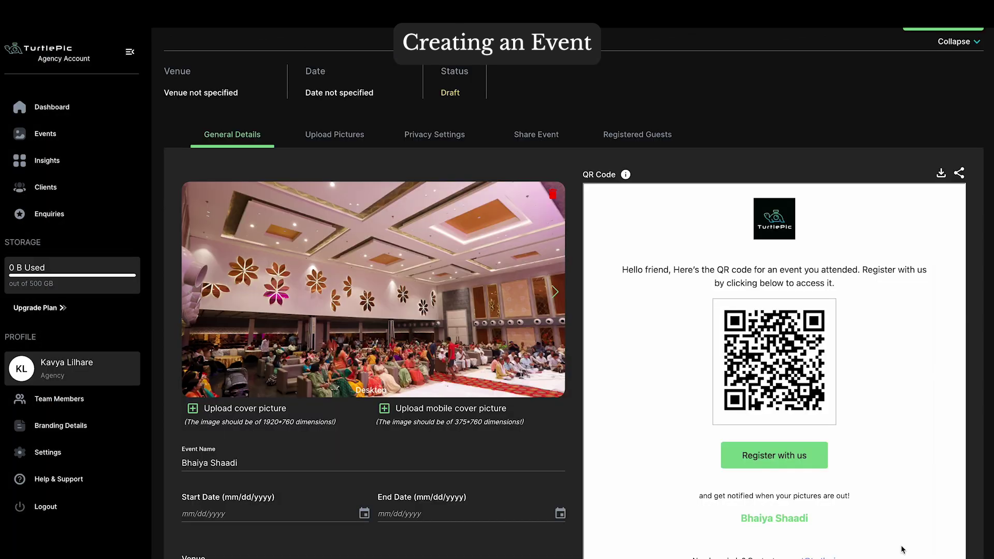
Set CoverPic2.jpg as the cropped mobile cover and save the event details.
click(450, 408)
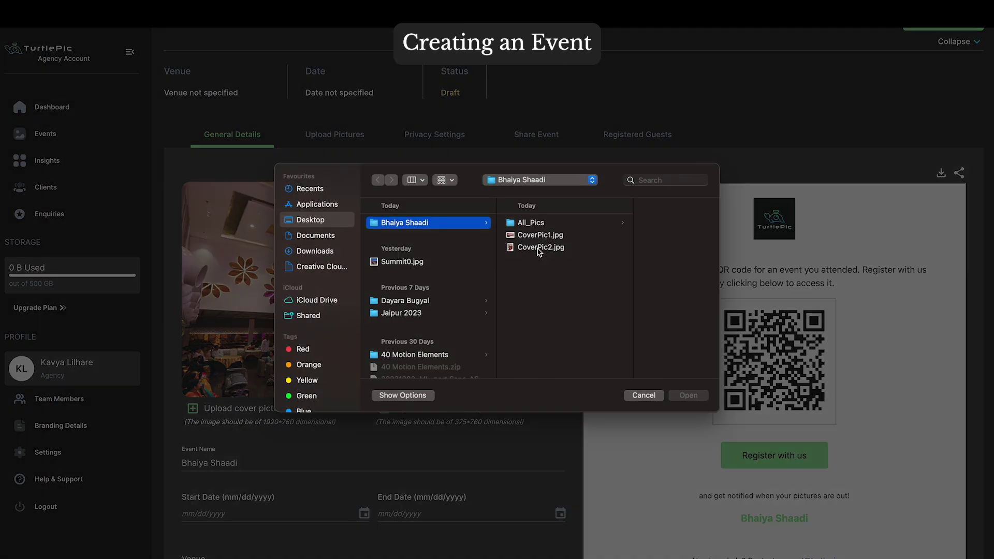
click(529, 249)
click(699, 402)
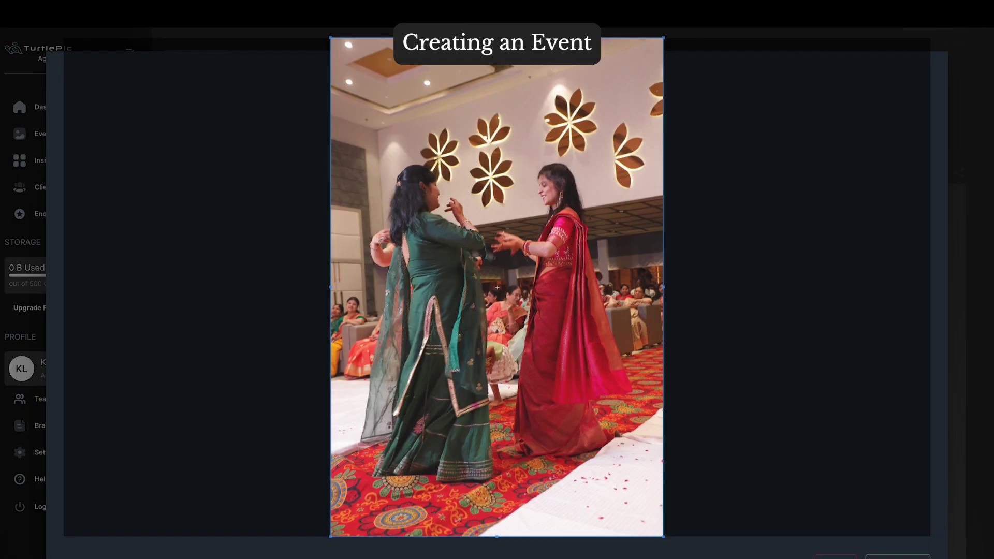
click(898, 555)
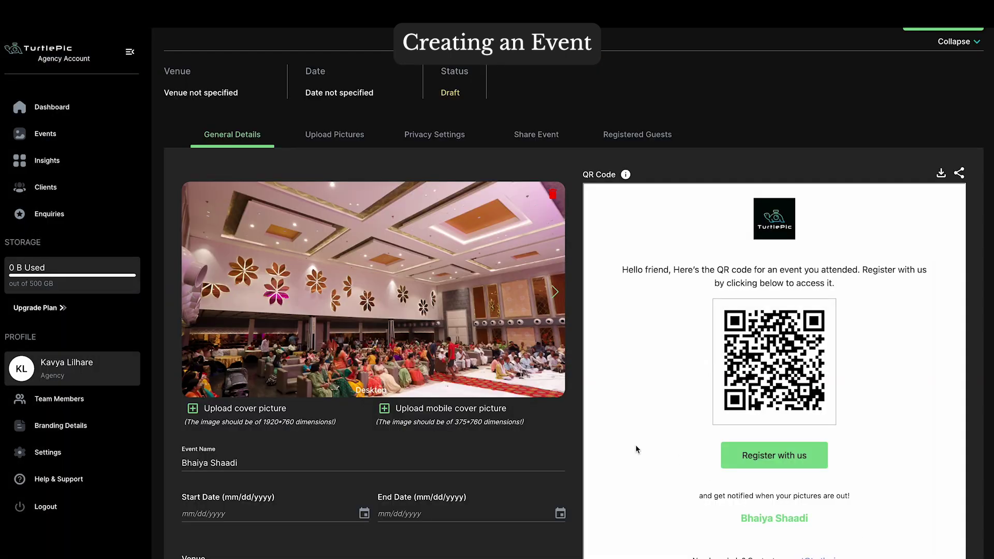
scroll(636, 449, down, 5)
scroll(668, 466, down, 5)
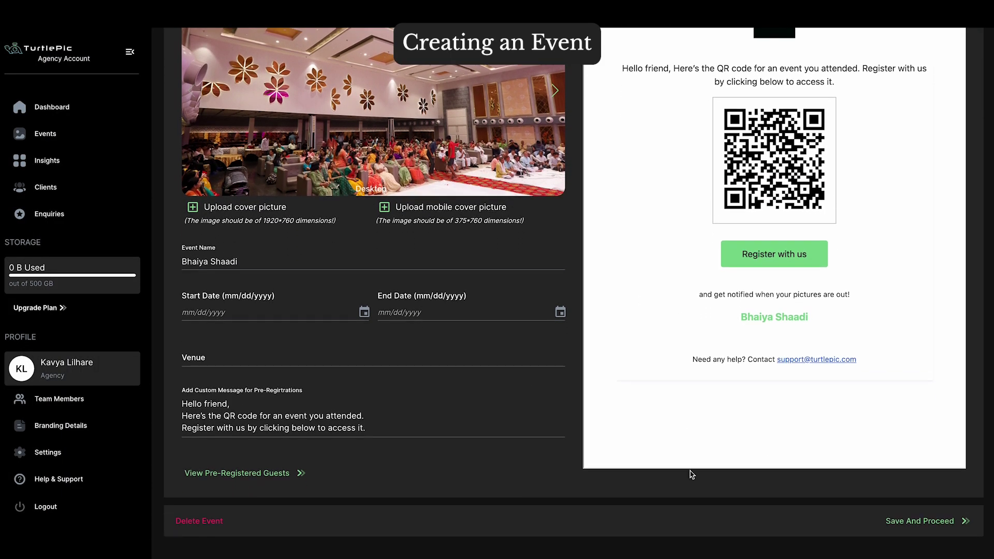
click(923, 520)
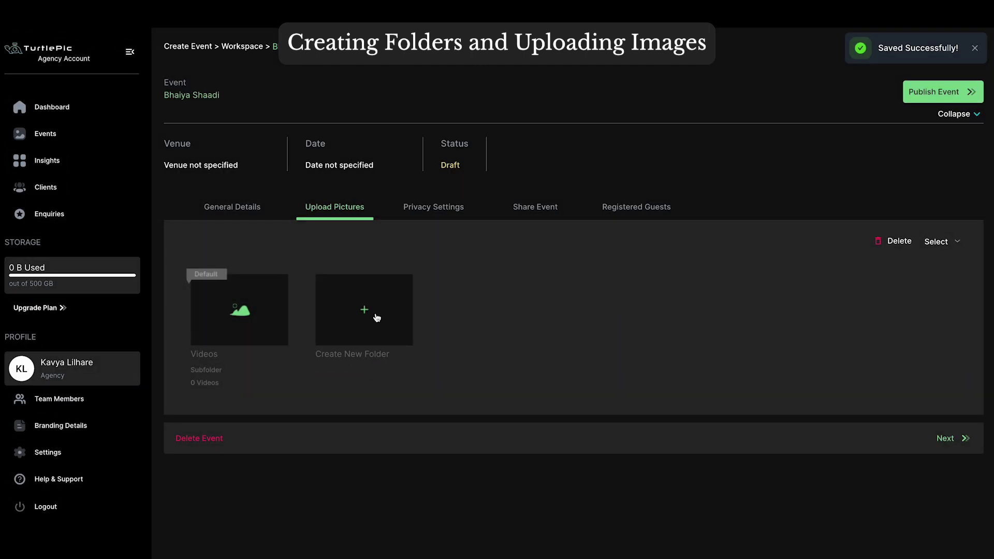
Create a 'Day 1 Pictures' folder with downloads allowed and CoverPic1.jpg as cover.
click(376, 316)
text(Da)
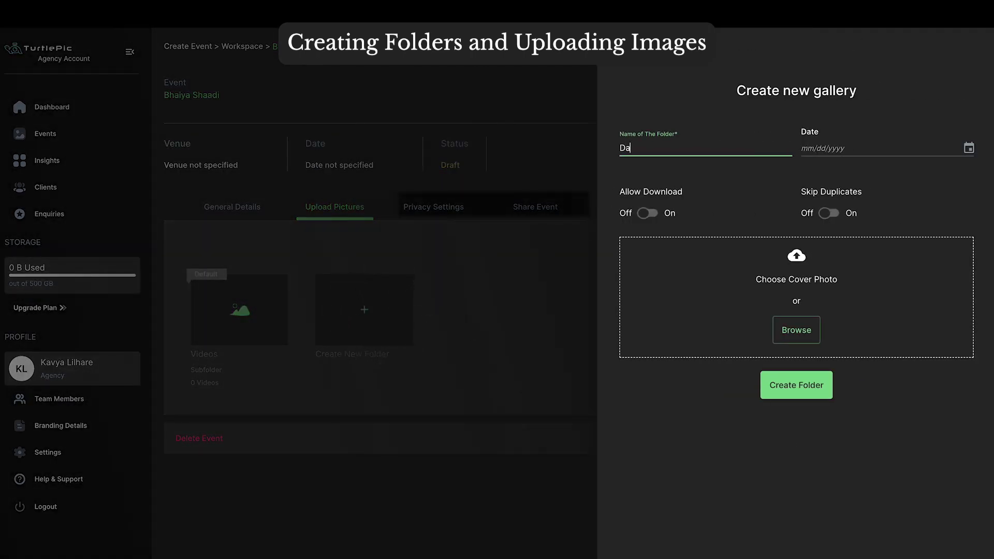
text(y 1 Pictures)
click(650, 213)
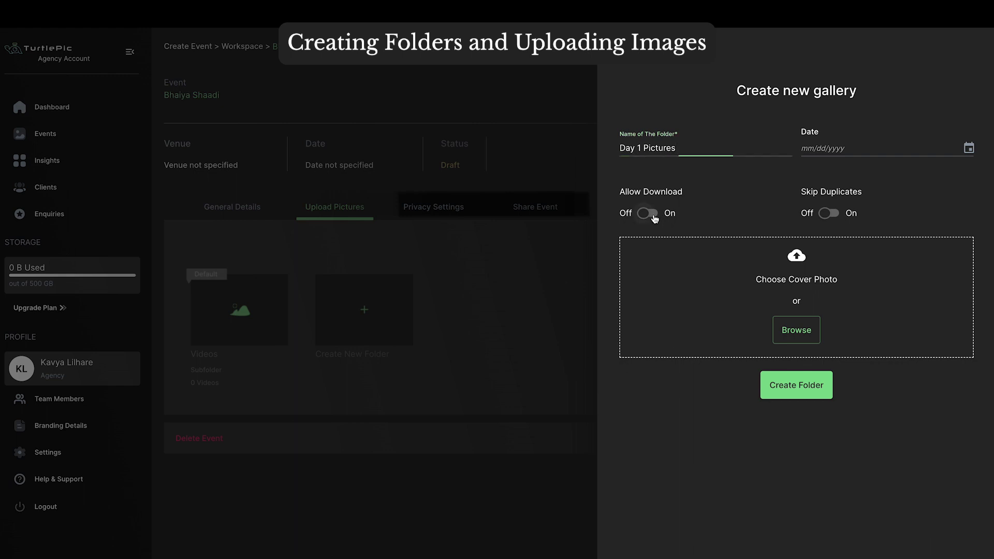
click(796, 330)
click(540, 235)
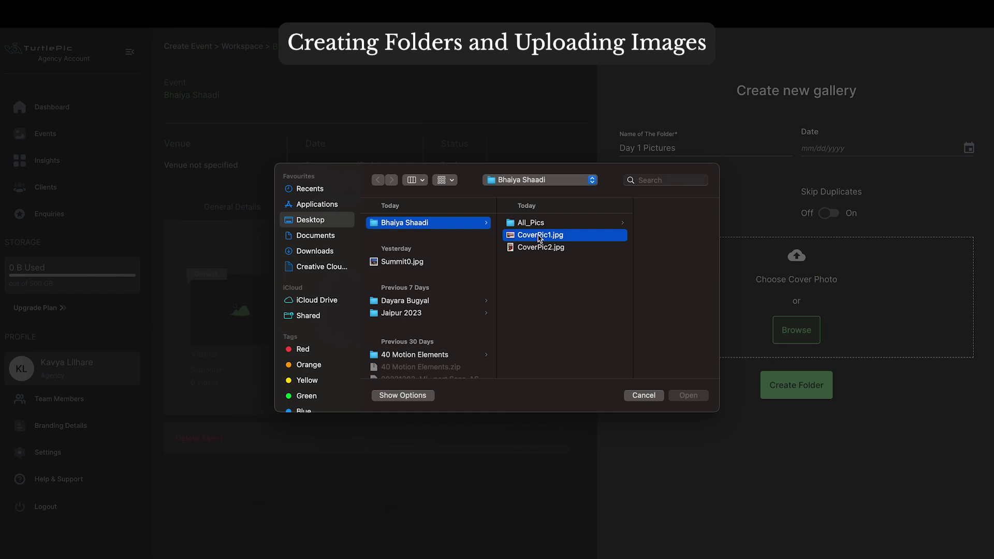
click(687, 397)
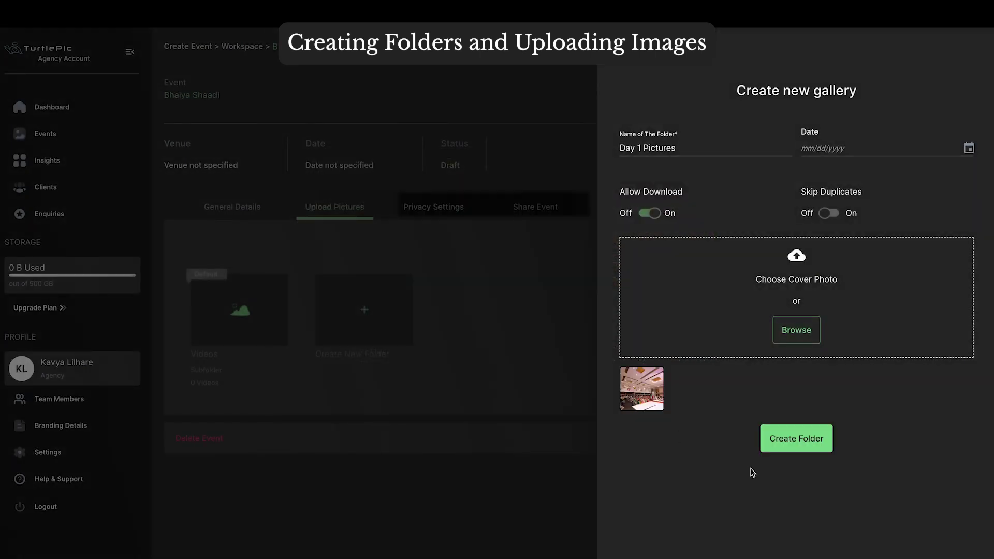
click(796, 439)
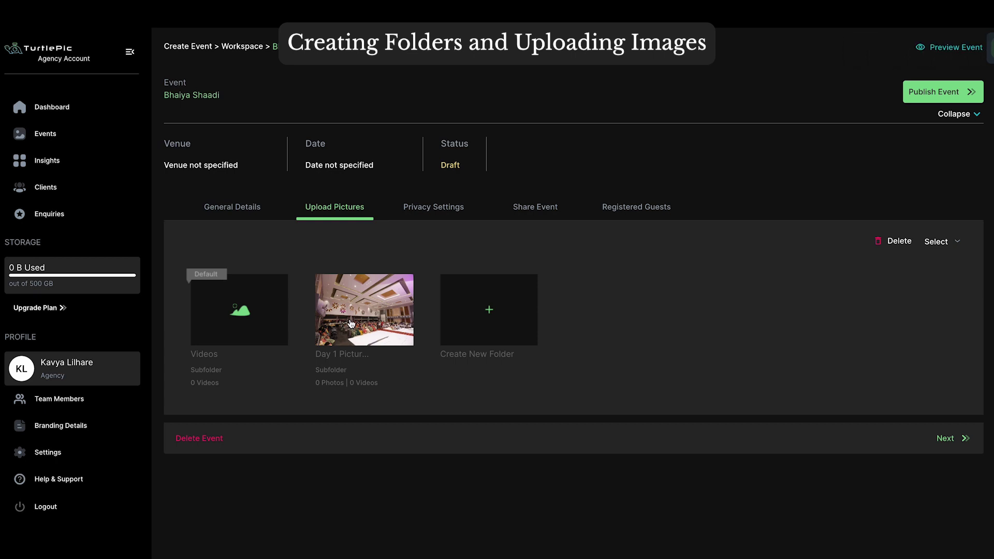
Upload all 109 photos from Desktop > Bhaiya Shaadi > All_Pics into Day 1 Pictures.
click(351, 324)
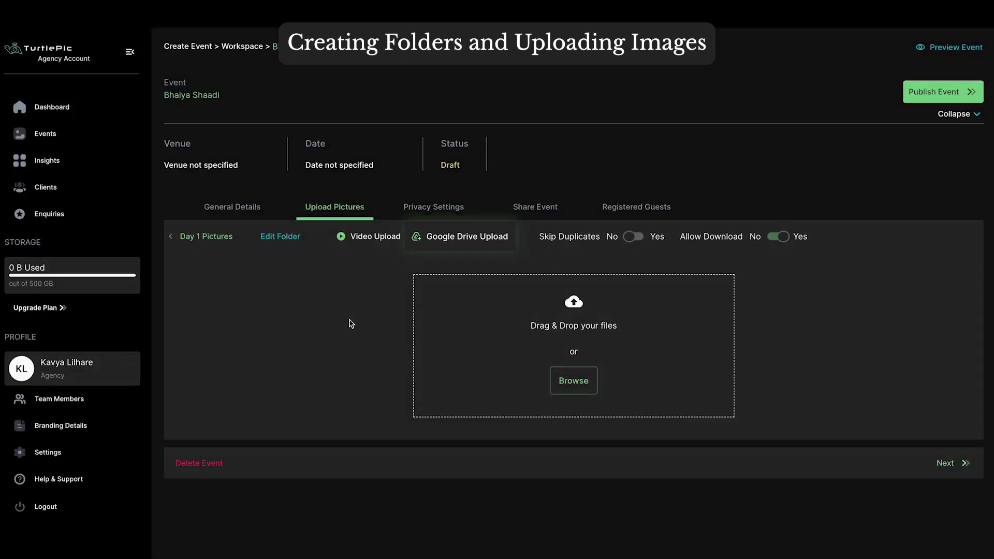
click(573, 380)
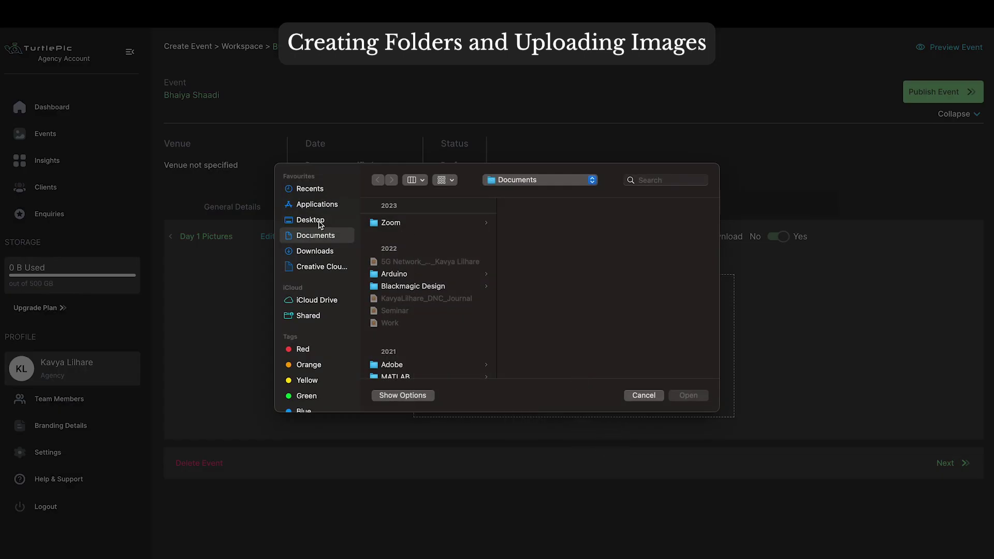
click(310, 219)
click(404, 222)
click(531, 222)
click(485, 220)
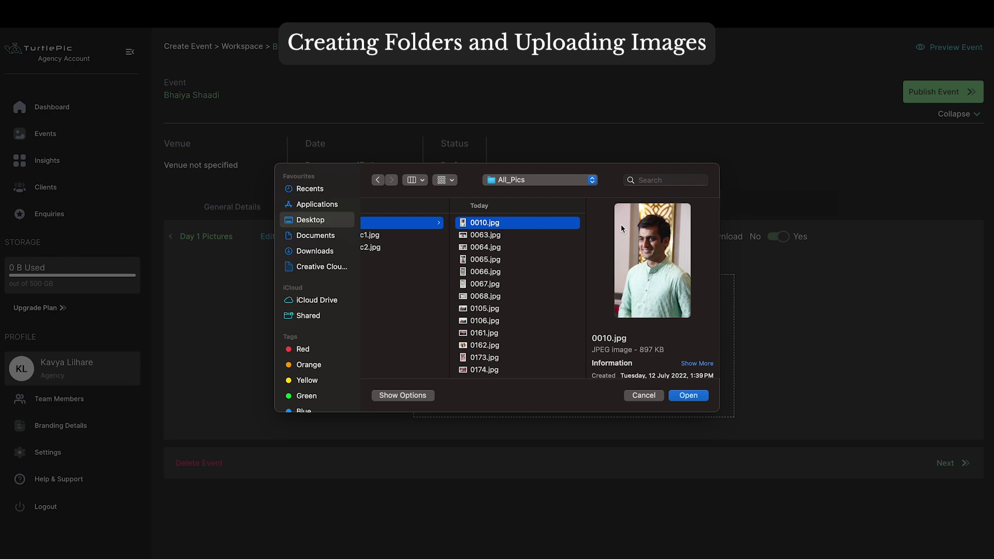
key(super+a)
click(688, 396)
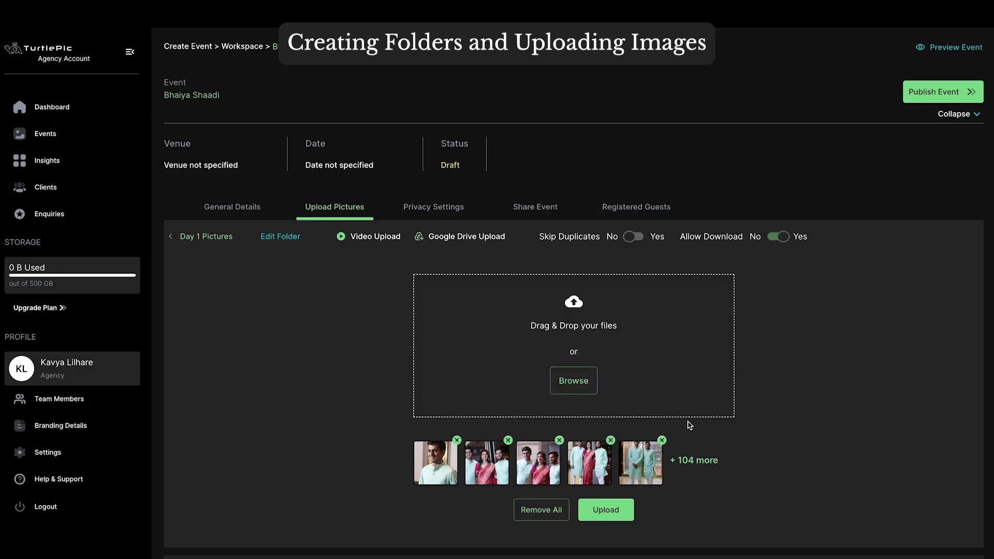
click(605, 510)
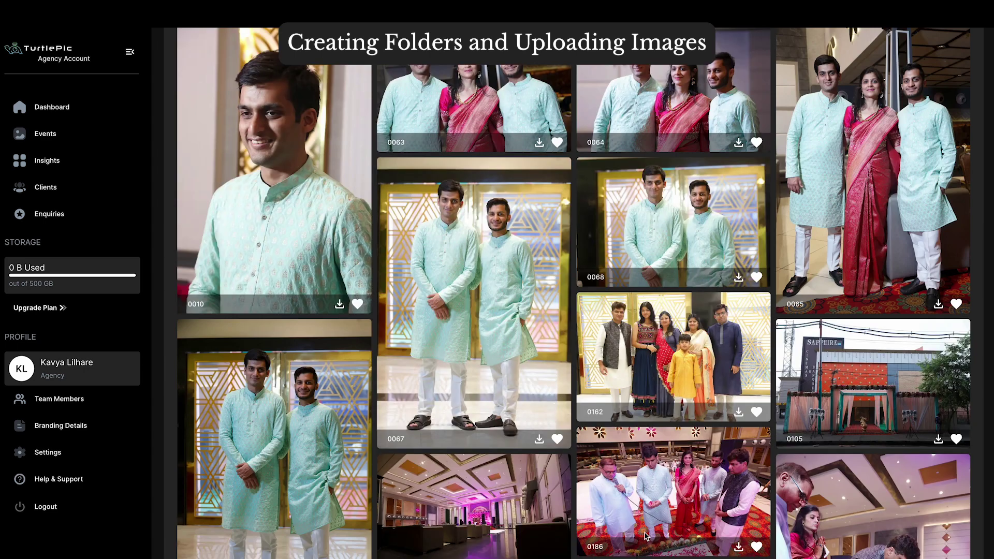
scroll(697, 272, up, 5)
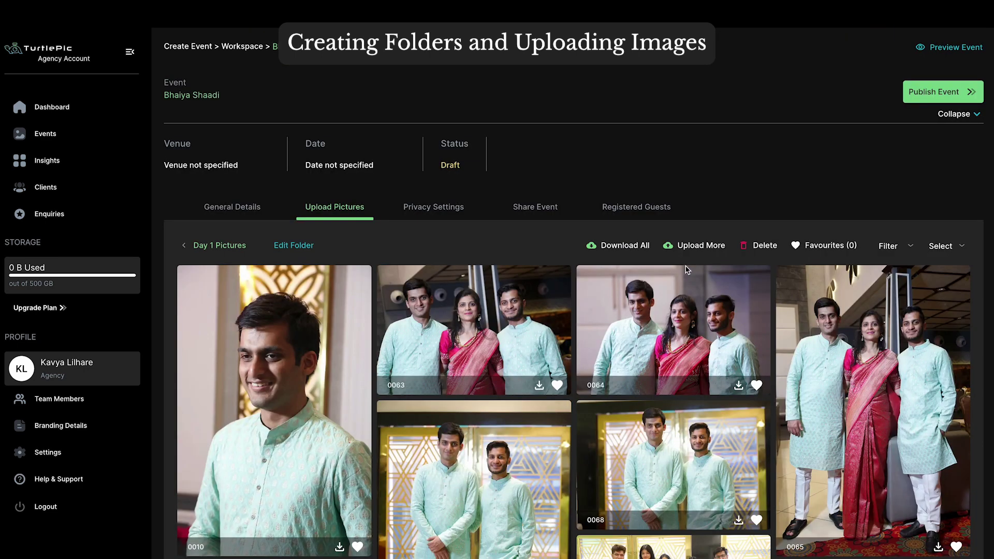
Review the Bhaiya Shaadi event's privacy settings.
click(445, 215)
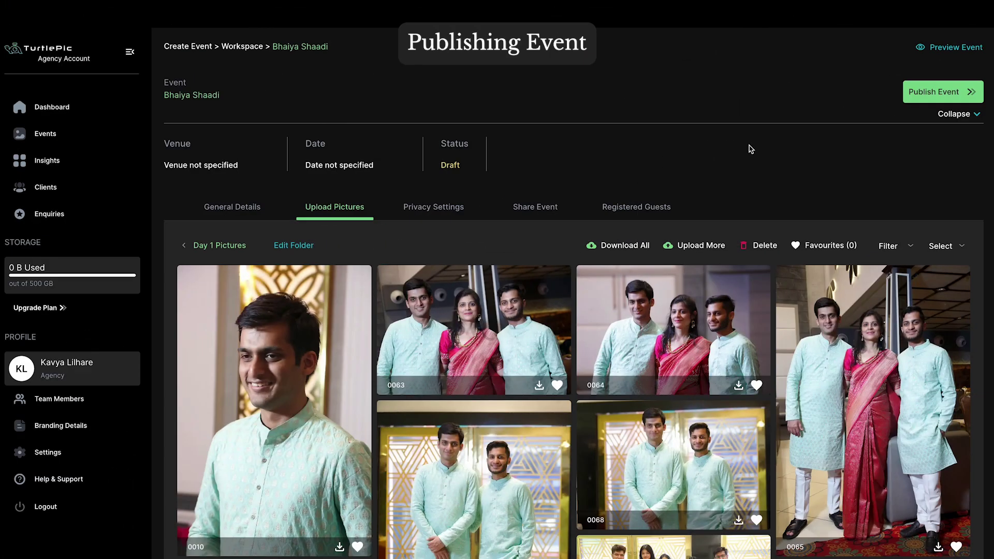
Publish the Bhaiya Shaadi event after confirming, and view its sharing options.
click(934, 91)
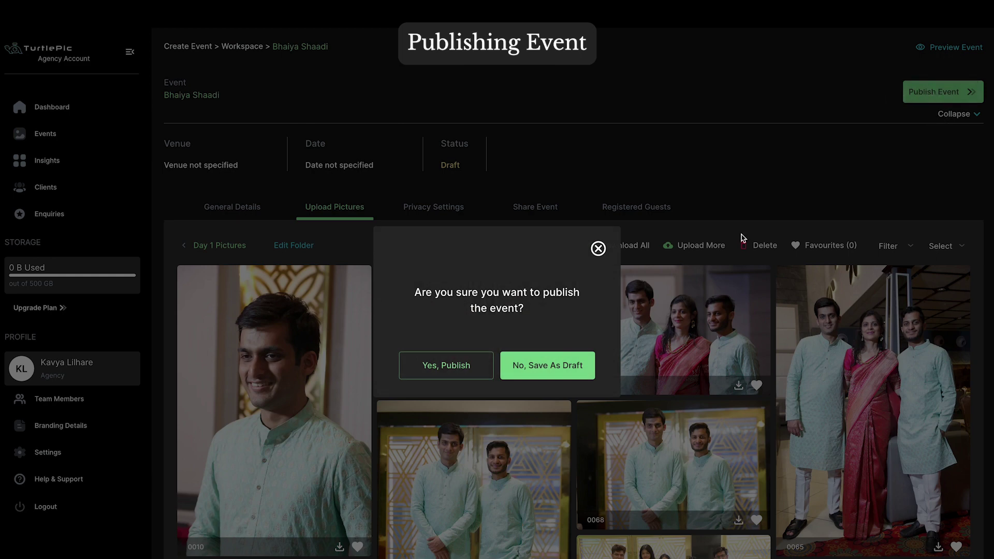
click(446, 365)
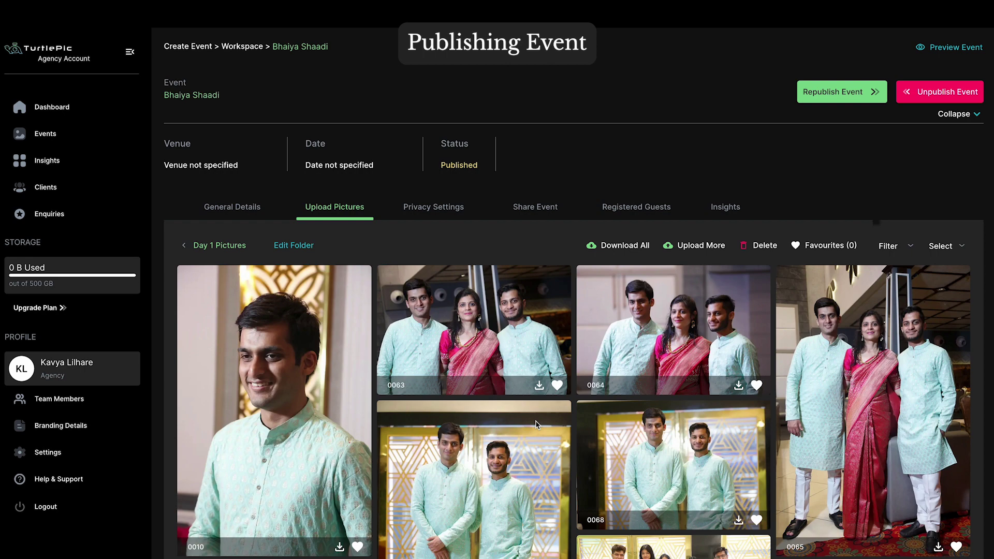
click(536, 207)
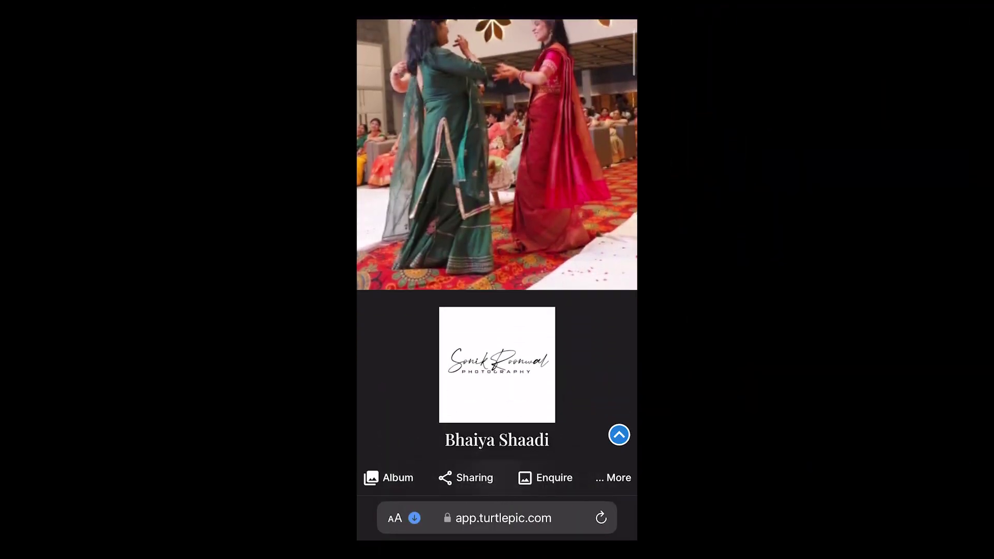
scroll(497, 233, down, 5)
scroll(497, 233, down, 5)
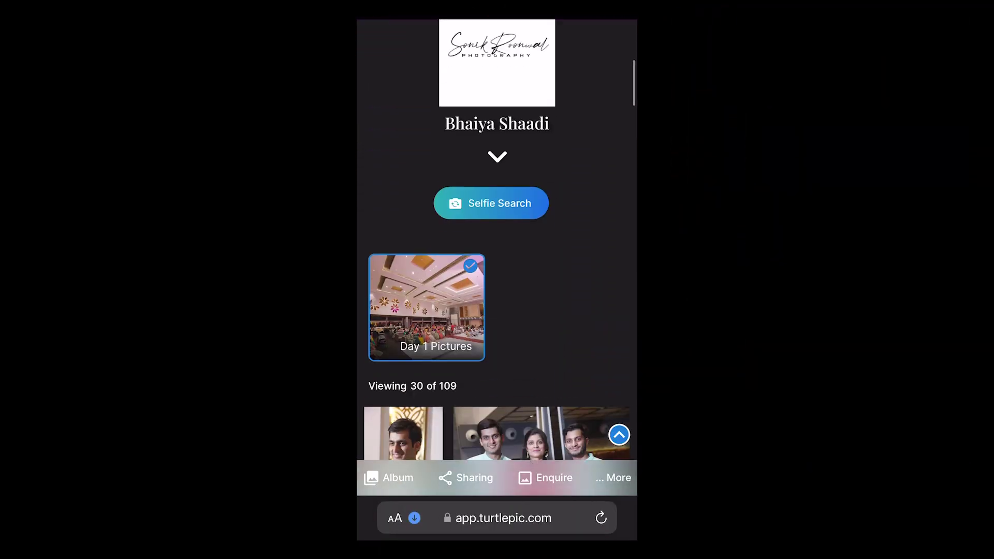
scroll(497, 233, down, 3)
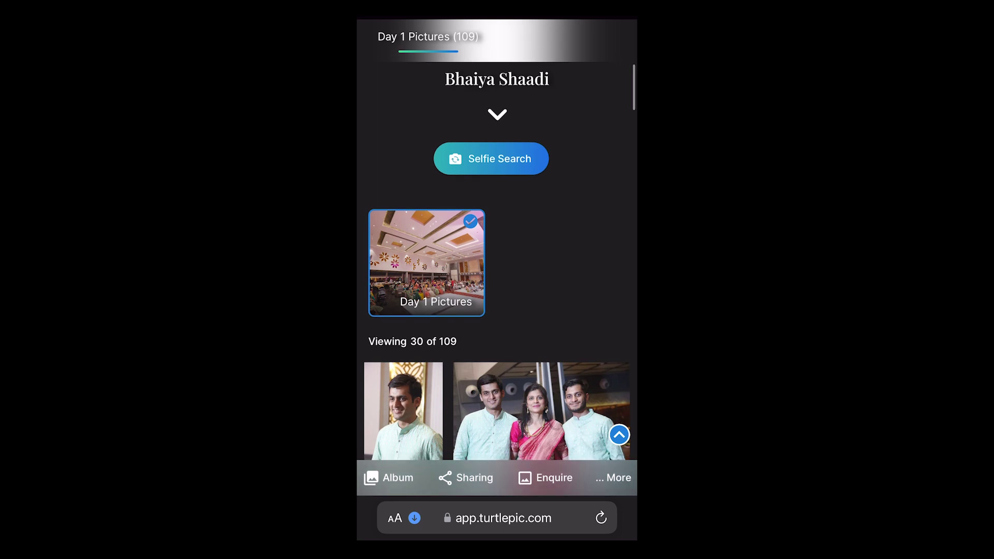
Start Selfie Search on mobile and register the guest with name and email.
click(491, 167)
text(Vidit)
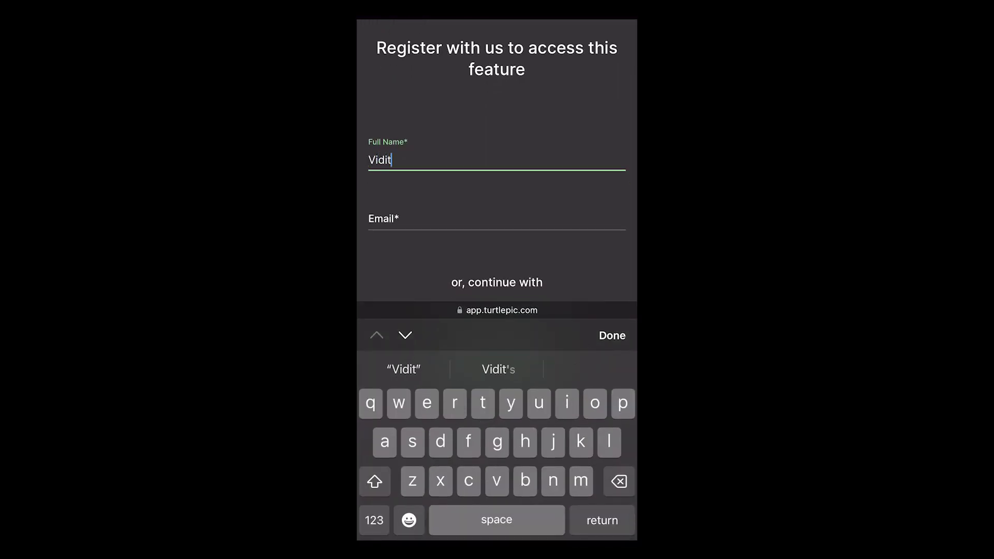
click(496, 221)
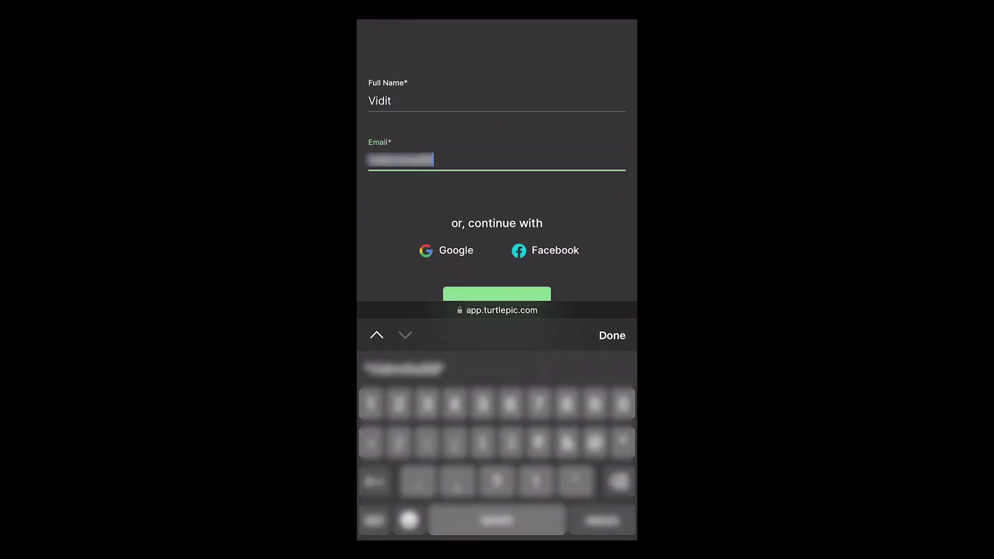
text(@gmail.com)
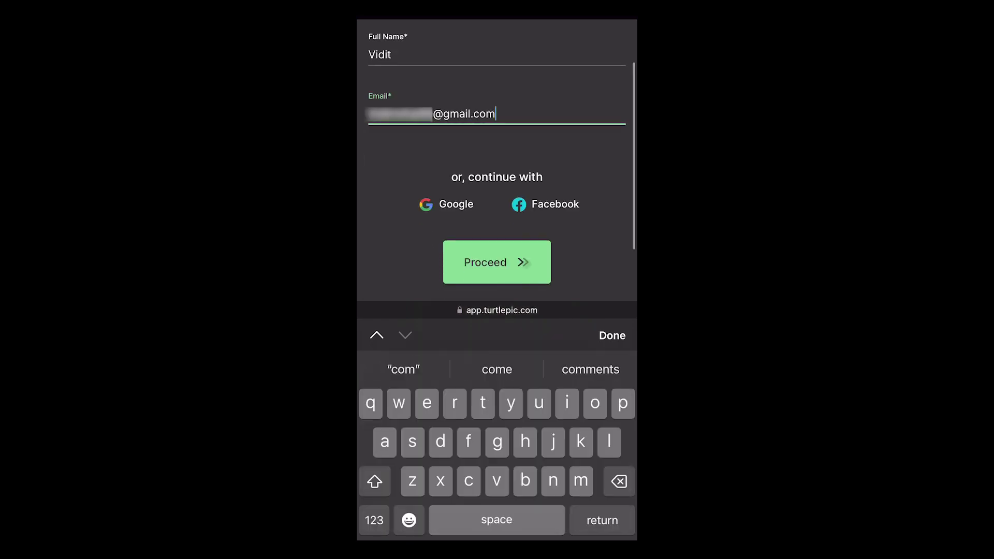
click(497, 261)
Capture and upload a guest selfie, then show the photographer's social media links.
click(546, 325)
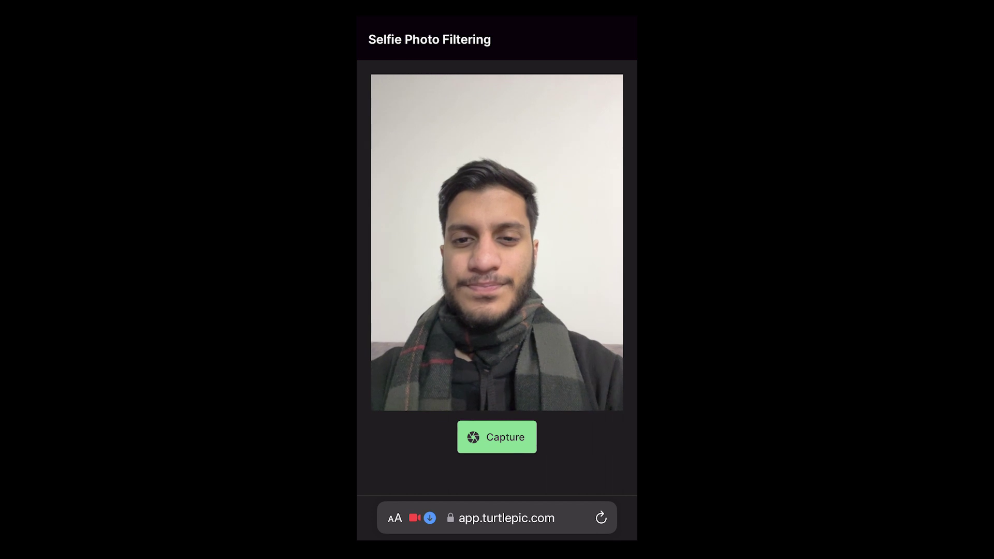
click(497, 437)
click(496, 435)
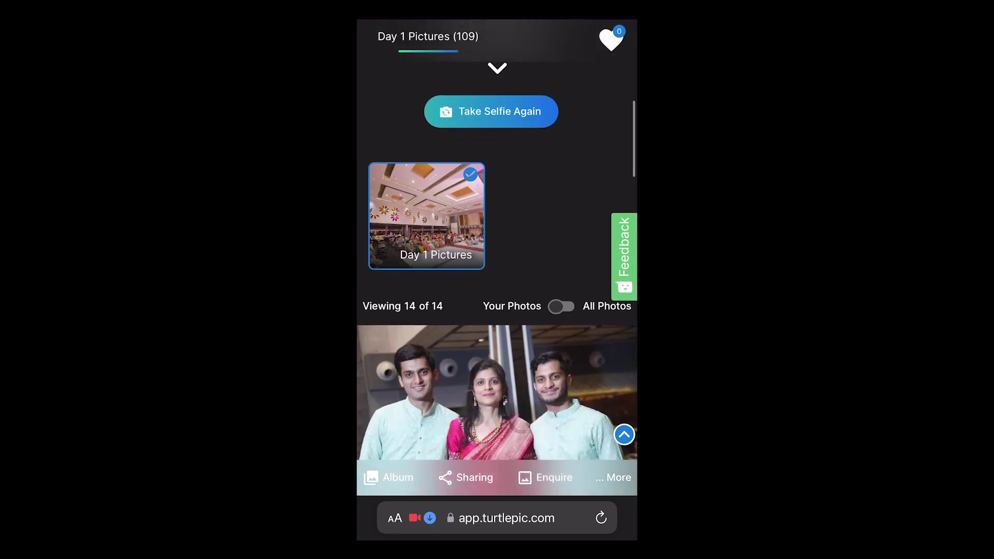
scroll(497, 280, down, 6)
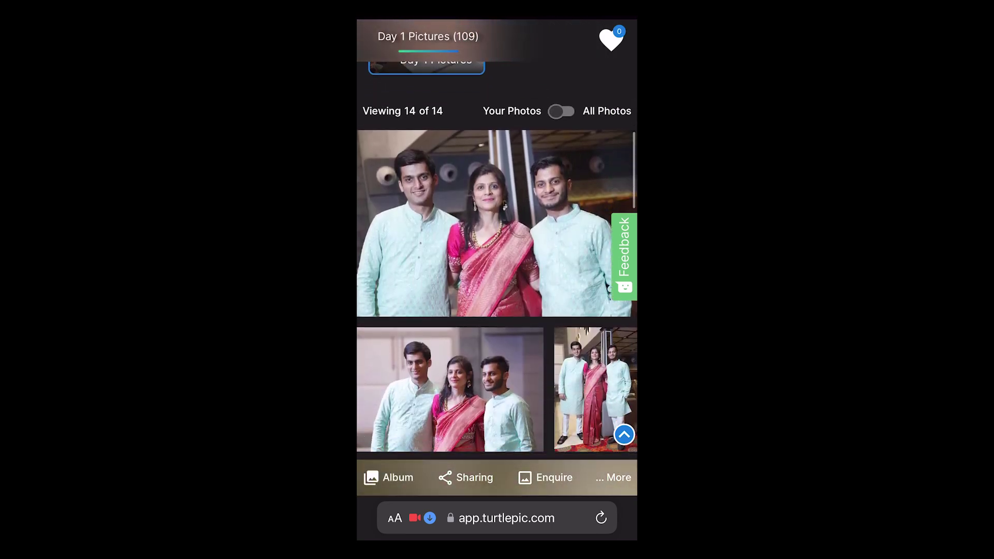
scroll(497, 280, down, 6)
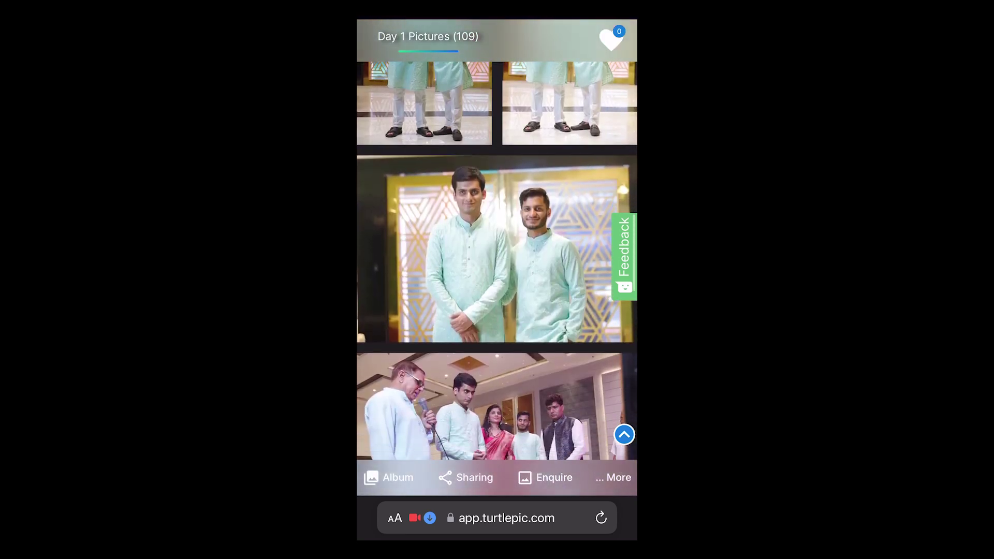
scroll(497, 280, down, 2)
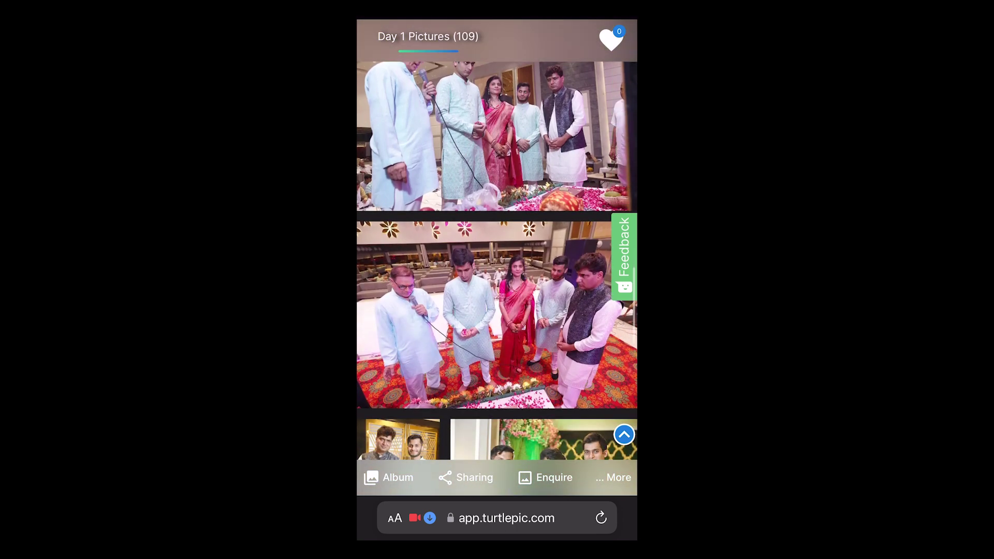
click(613, 478)
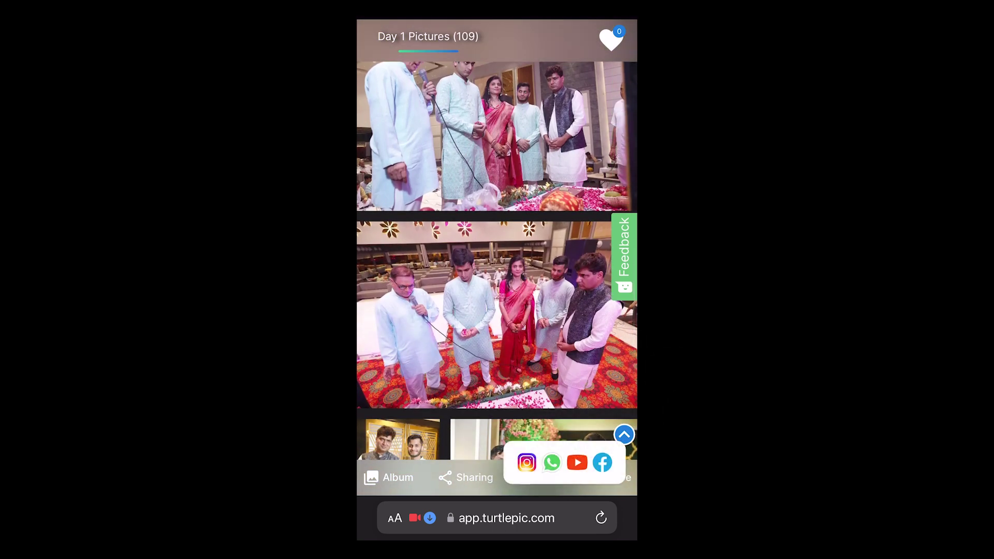
click(527, 463)
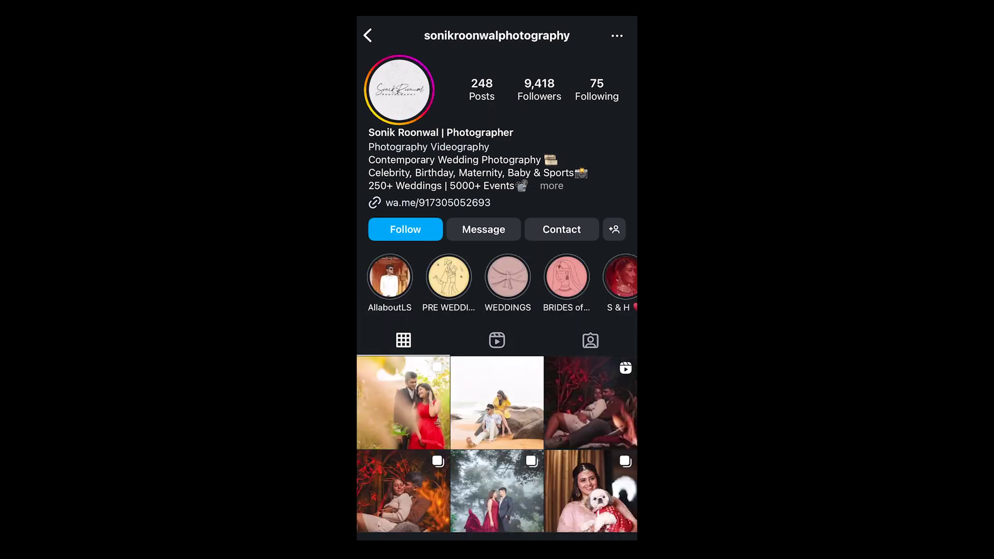
scroll(497, 389, down, 2)
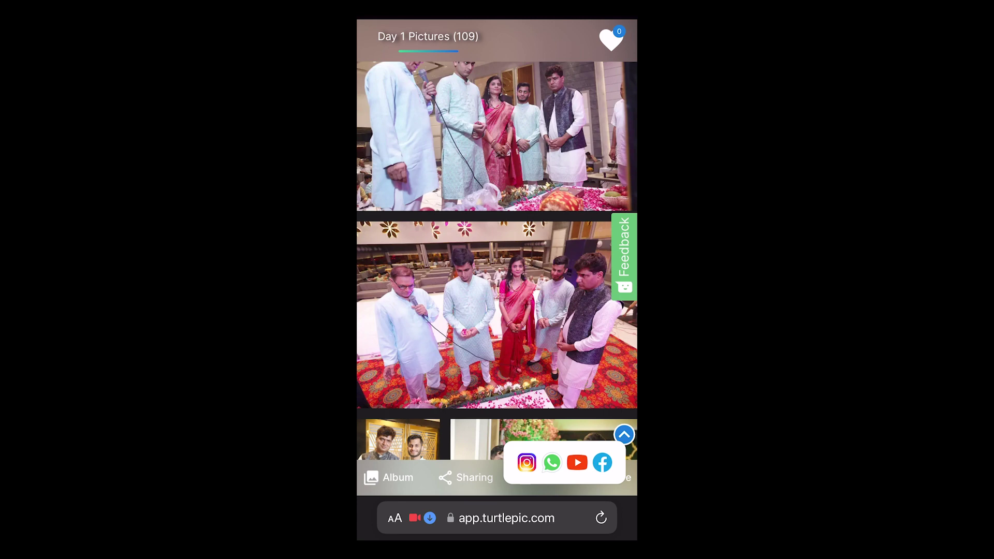
click(603, 463)
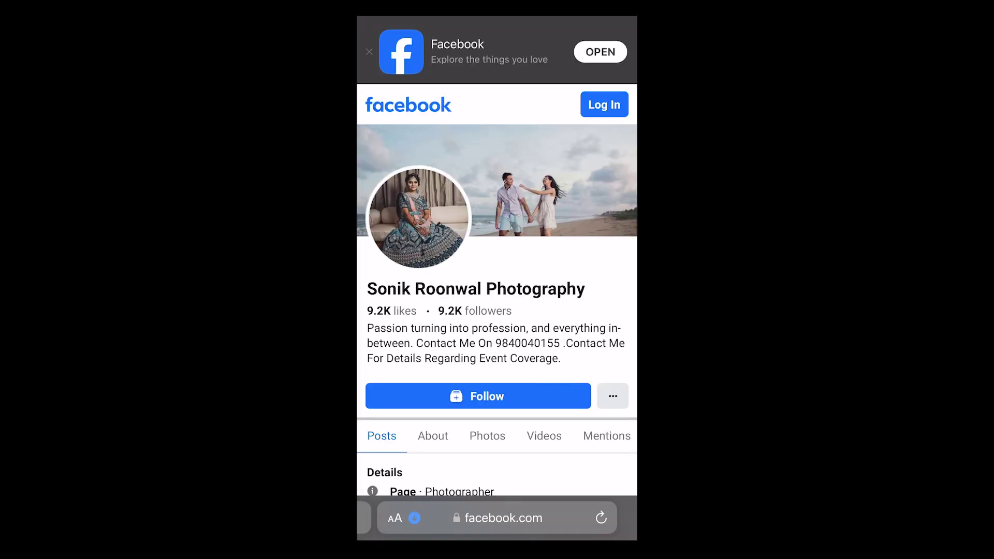
scroll(497, 311, down, 3)
scroll(497, 310, up, 1)
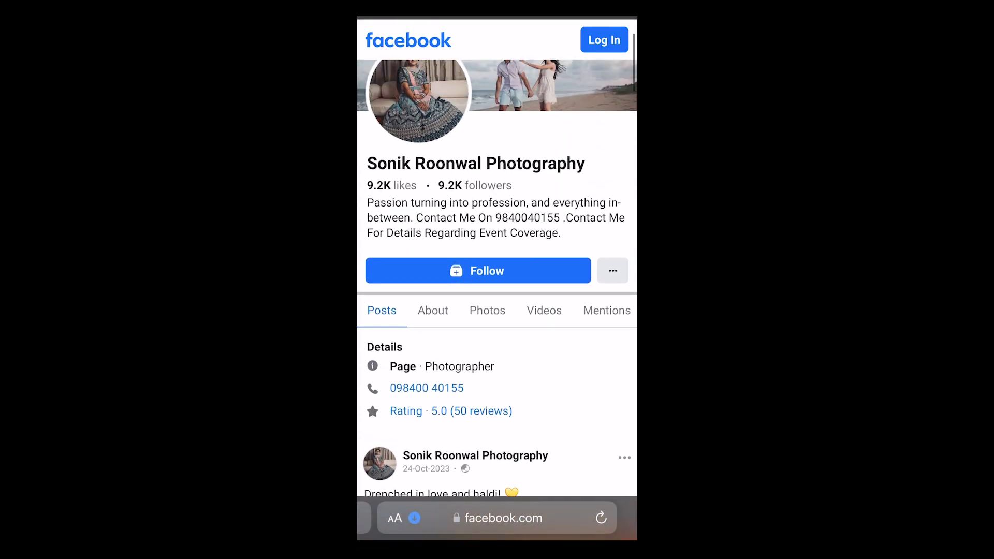
scroll(497, 311, up, 2)
click(629, 518)
click(423, 117)
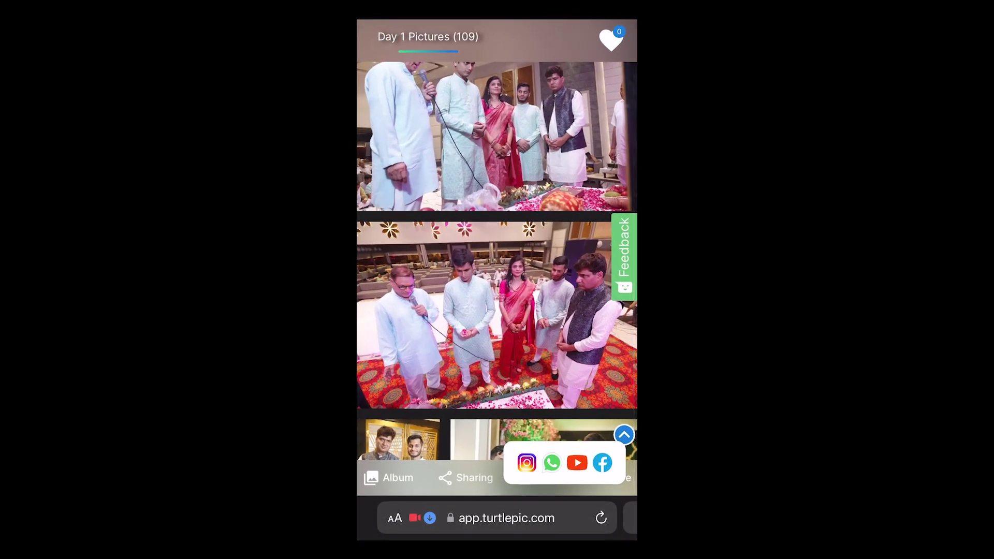
Dismiss the social links and bring up Sonik Roonwal Photography's enquiry form.
click(497, 311)
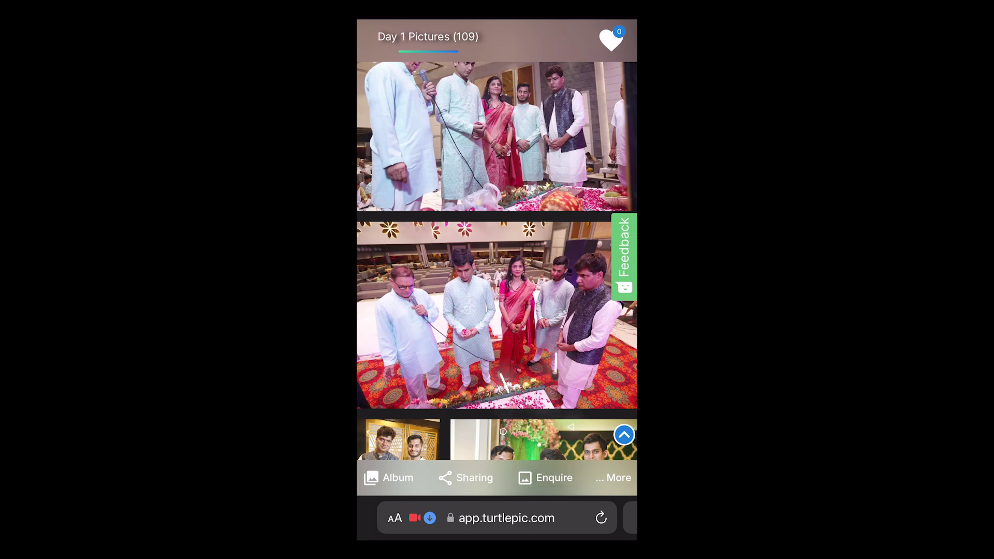
click(545, 478)
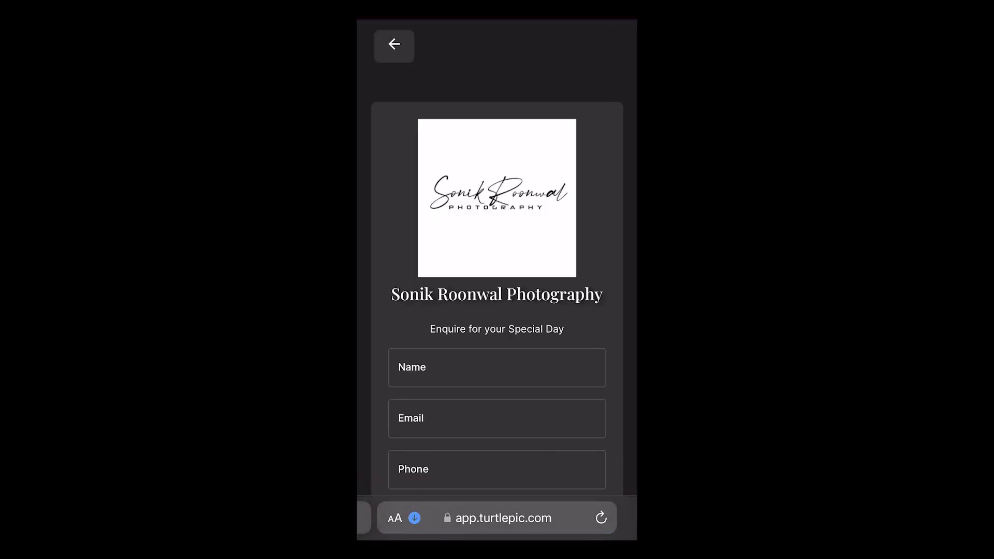
scroll(497, 311, down, 3)
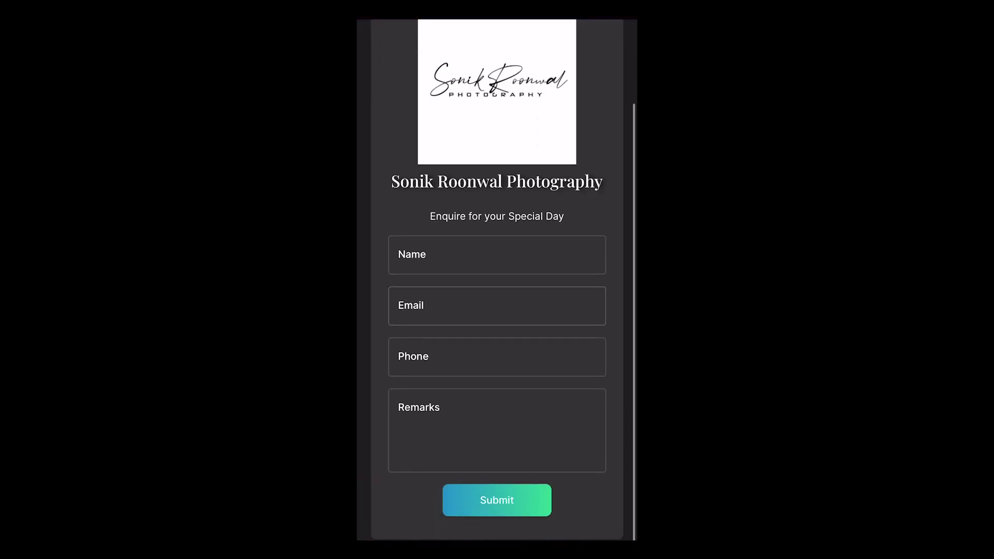